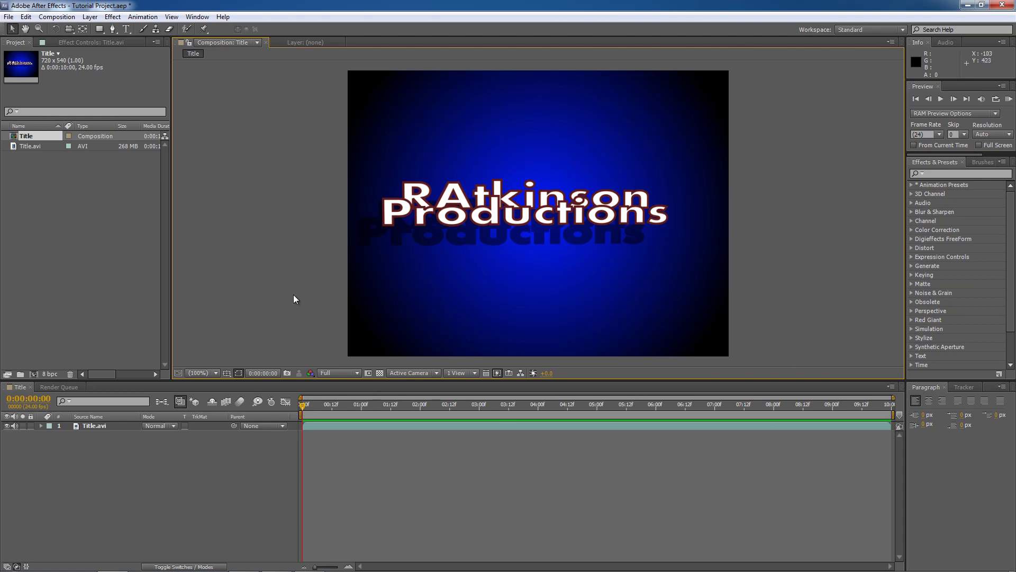
- Start a new project, discarding the unsaved changes to the open one
{"action": "left_click", "coordinate": [9, 17]}
{"action": "mouse_move", "coordinate": [21, 27]}
{"action": "left_click", "coordinate": [254, 27]}
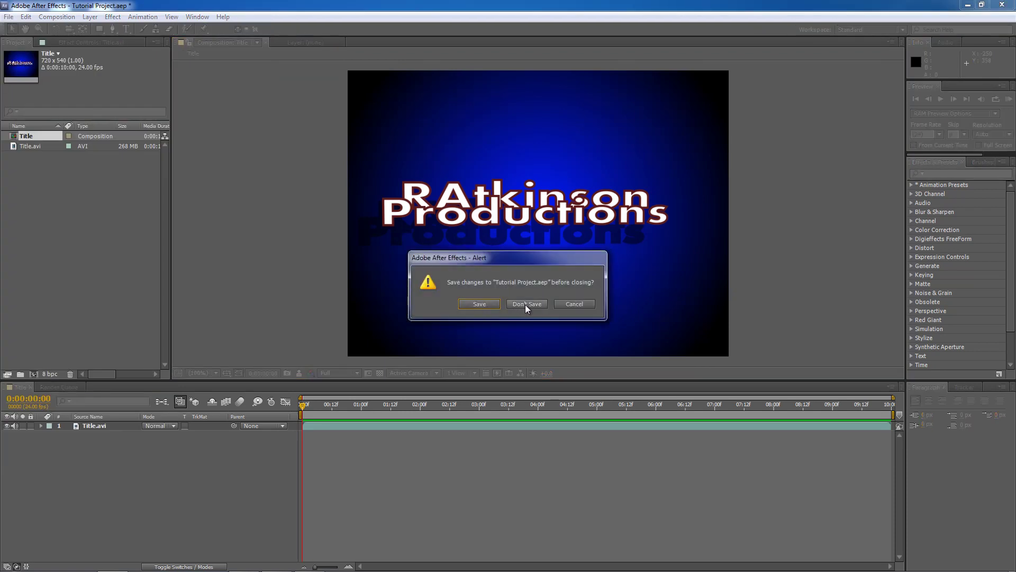
{"action": "left_click", "coordinate": [525, 303]}
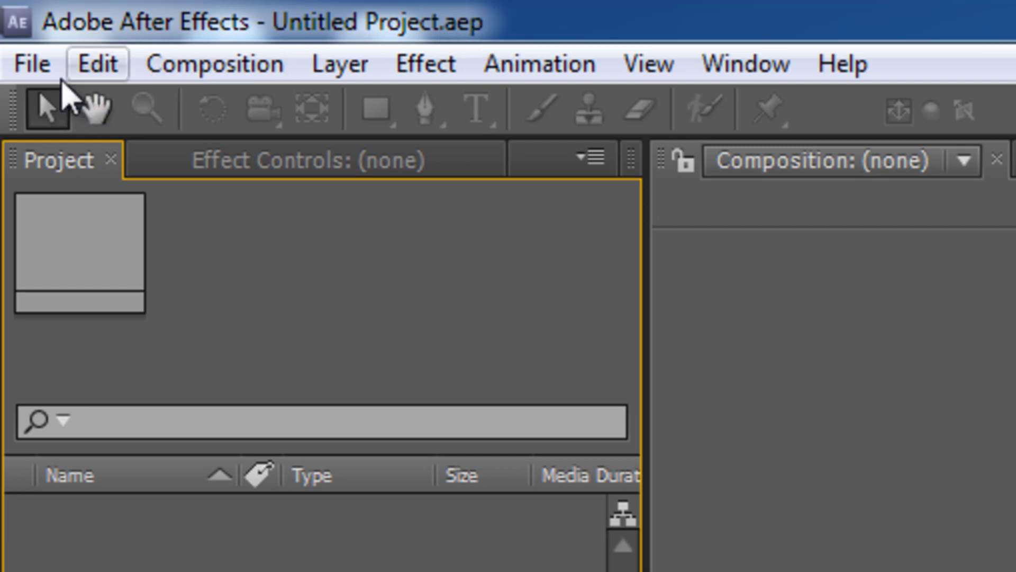
- Save the new project as Tutorial Project.aep in the Documents library, replacing the existing file of that name
{"action": "left_click", "coordinate": [53, 76]}
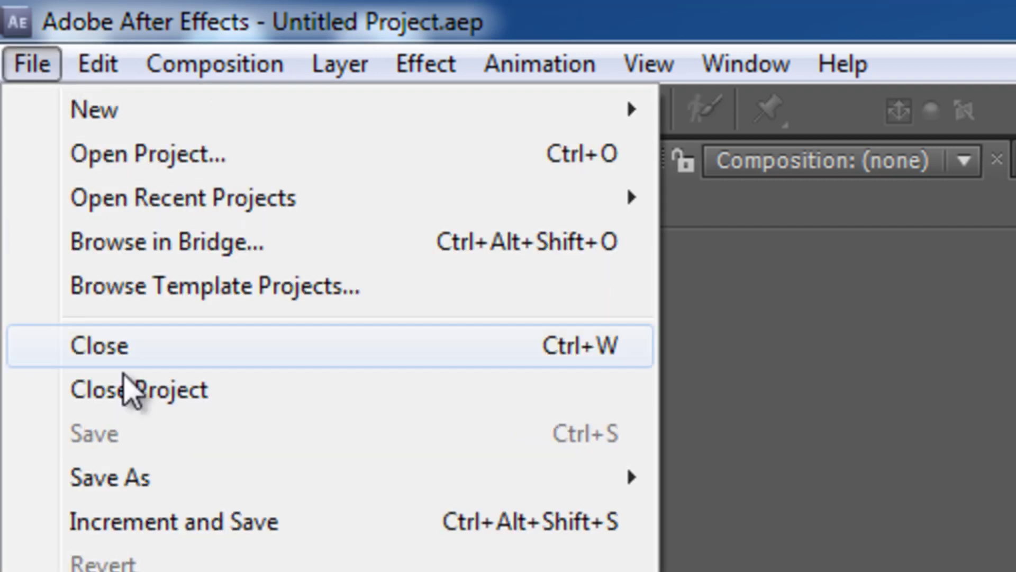
{"action": "mouse_move", "coordinate": [255, 479]}
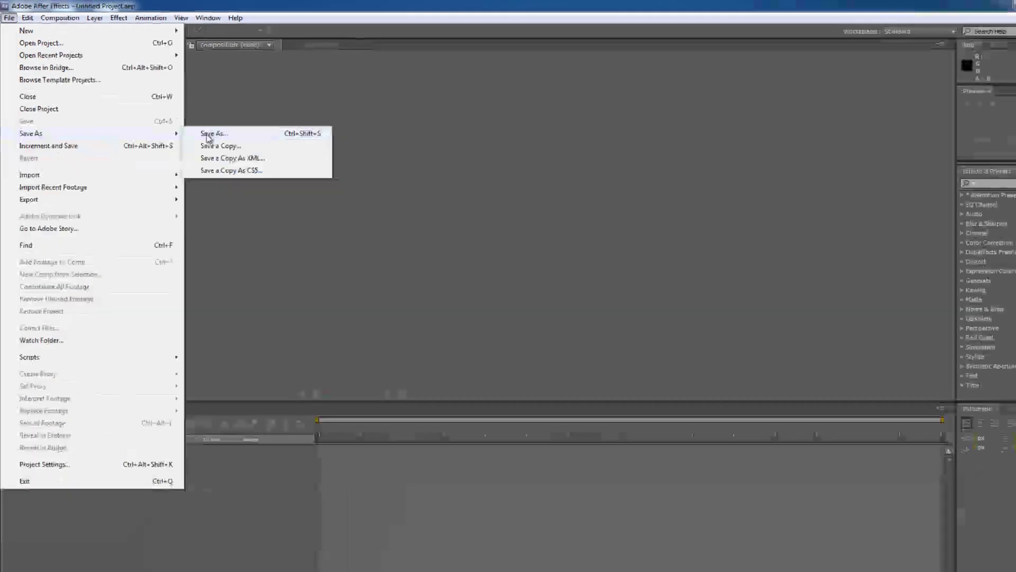
{"action": "left_click", "coordinate": [534, 346]}
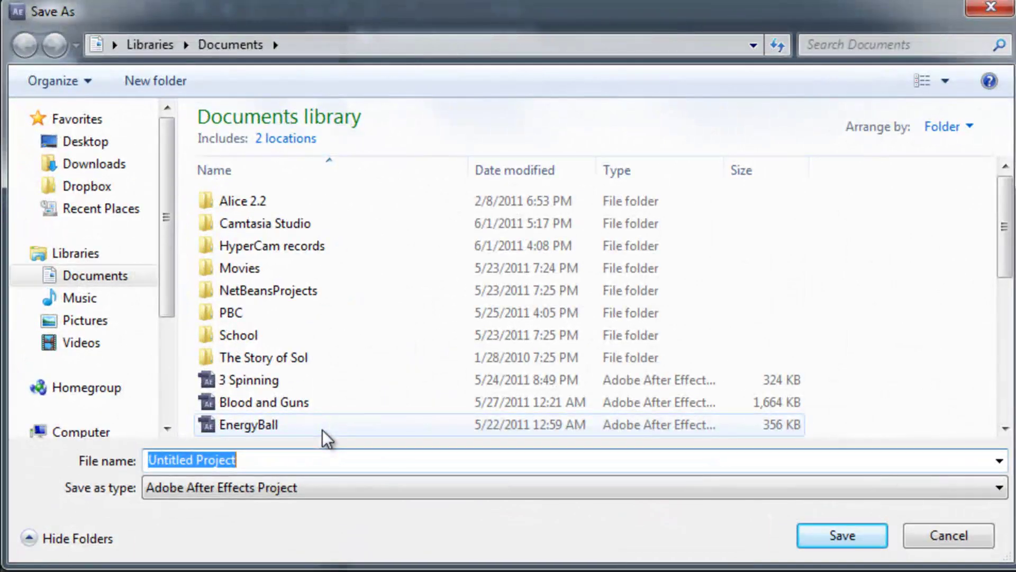
{"action": "type", "text": "Tut"}
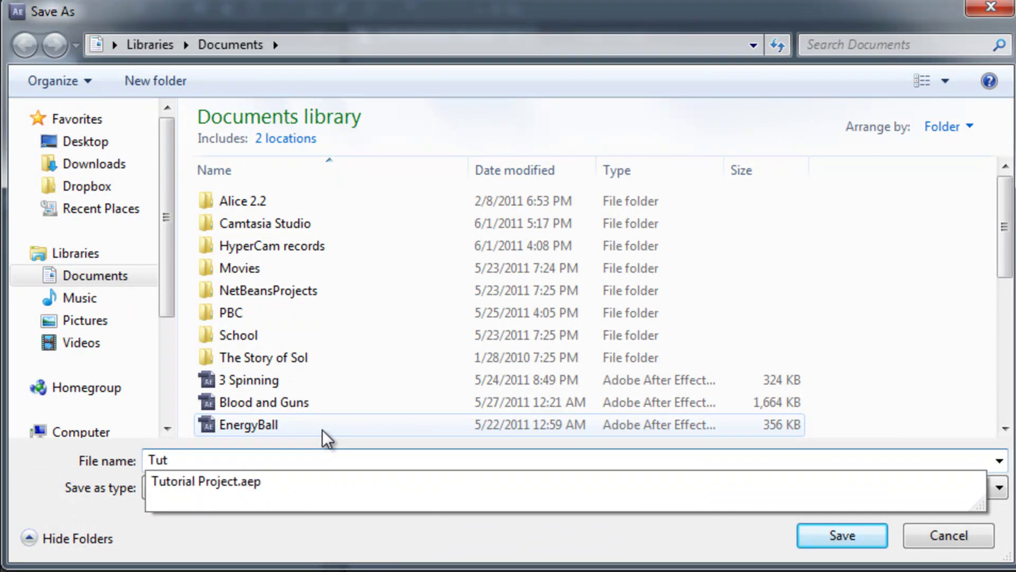
{"action": "key", "text": "Down"}
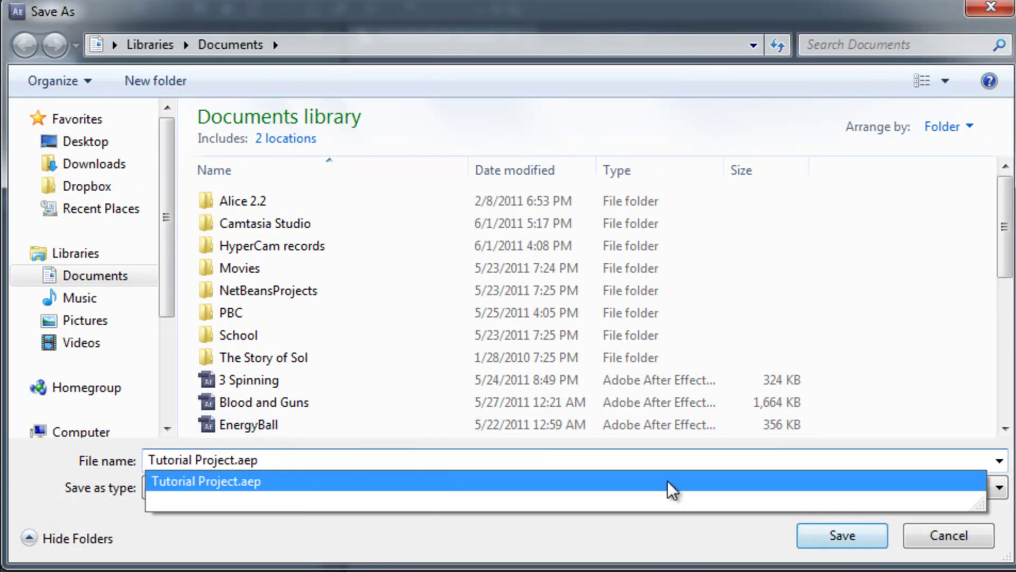
{"action": "left_click", "coordinate": [429, 546]}
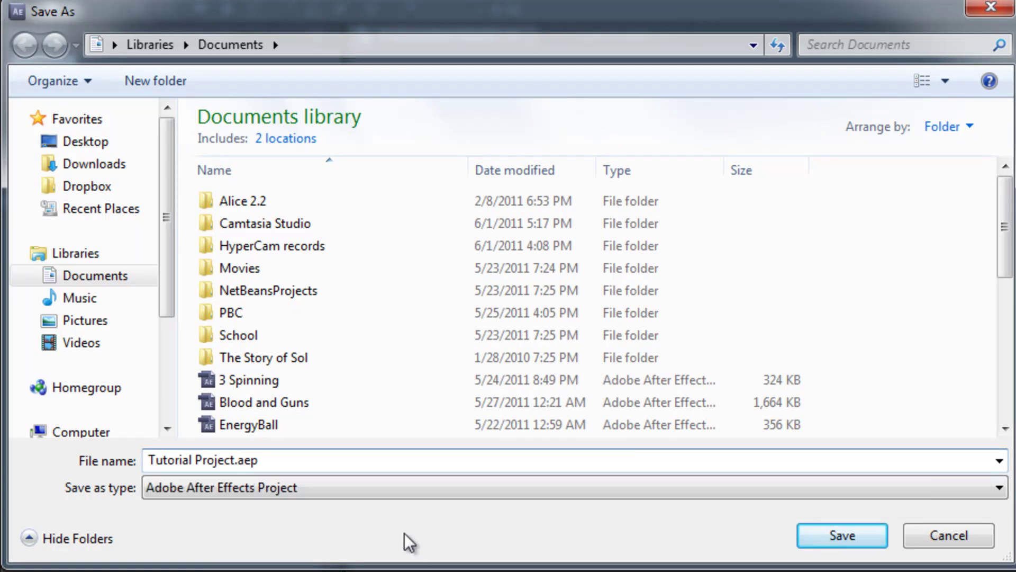
{"action": "left_click", "coordinate": [812, 534]}
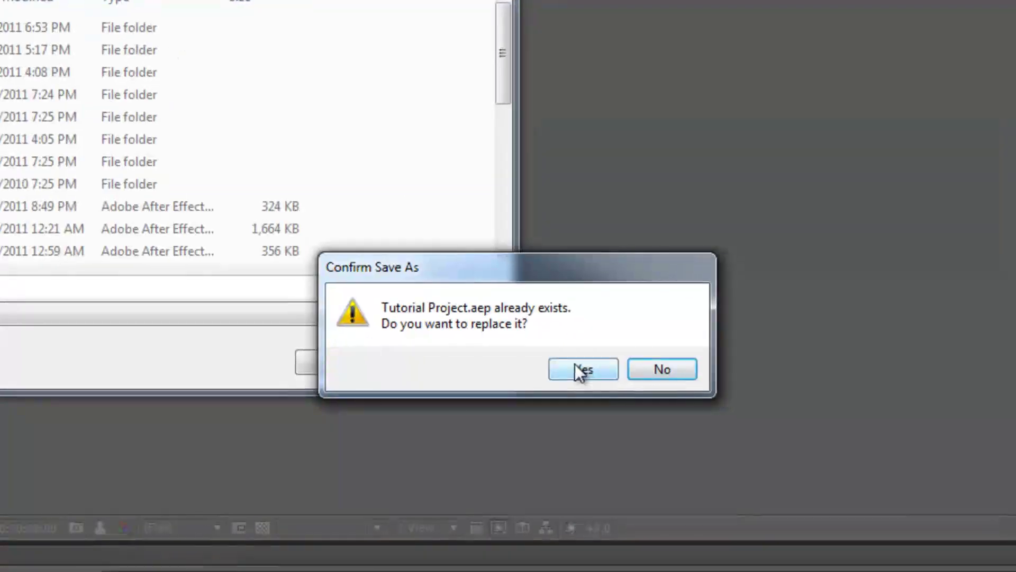
{"action": "left_click", "coordinate": [834, 453]}
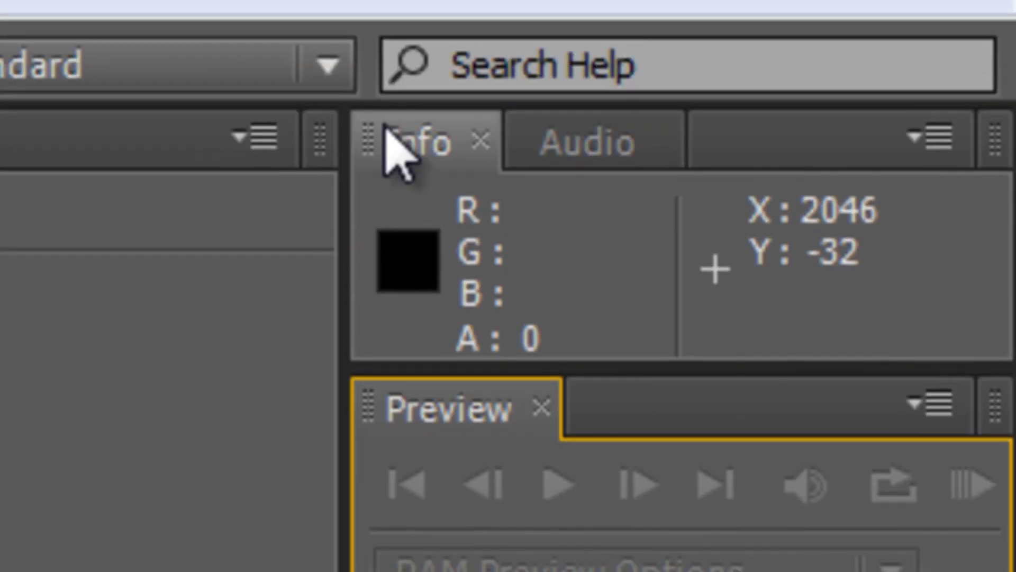
{"action": "left_click", "coordinate": [397, 156]}
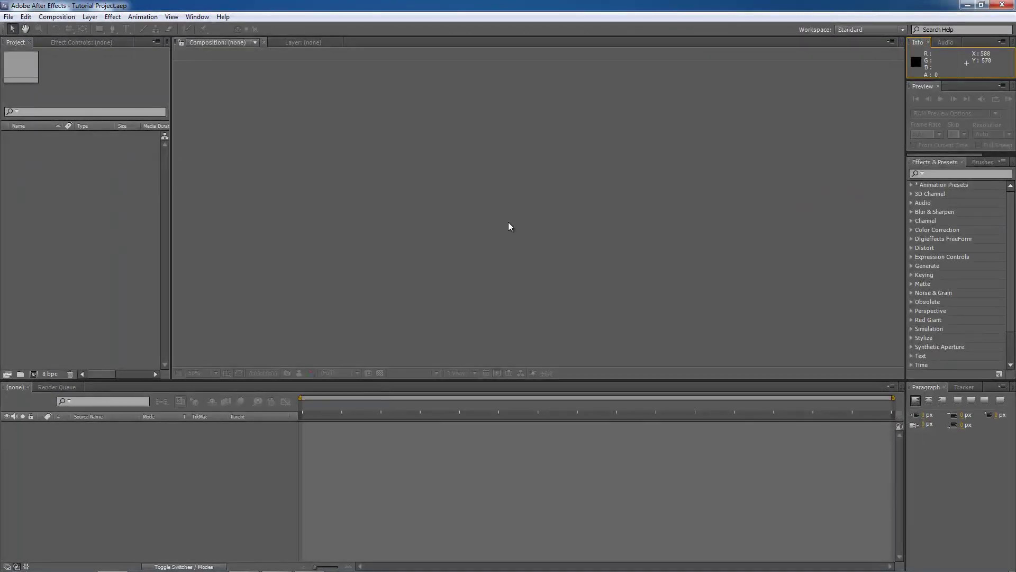
{"action": "left_click", "coordinate": [324, 228]}
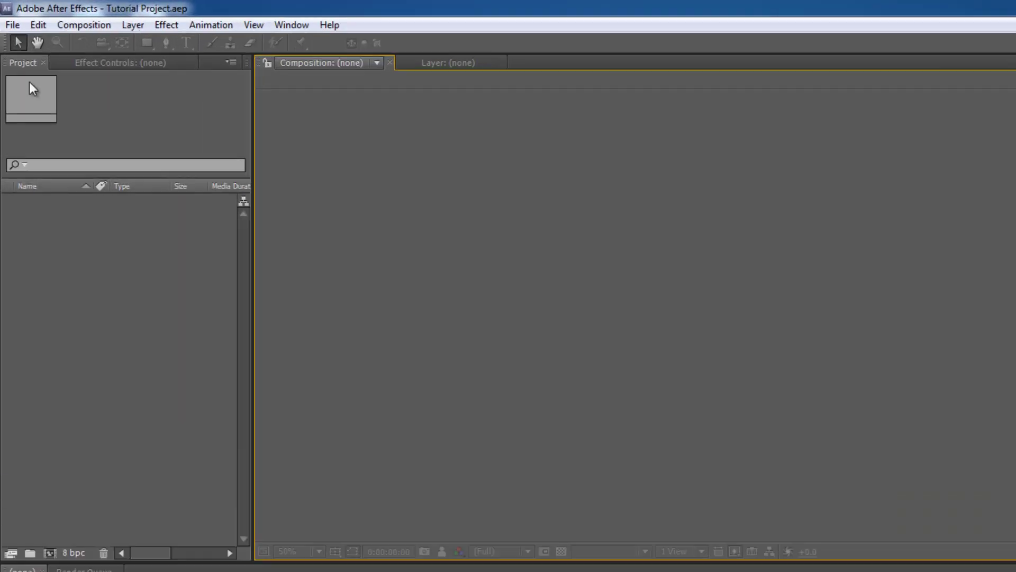
- Import the Title AVI video from the Videos folder as footage
{"action": "left_click", "coordinate": [8, 16]}
{"action": "mouse_move", "coordinate": [247, 414]}
{"action": "left_click", "coordinate": [496, 412]}
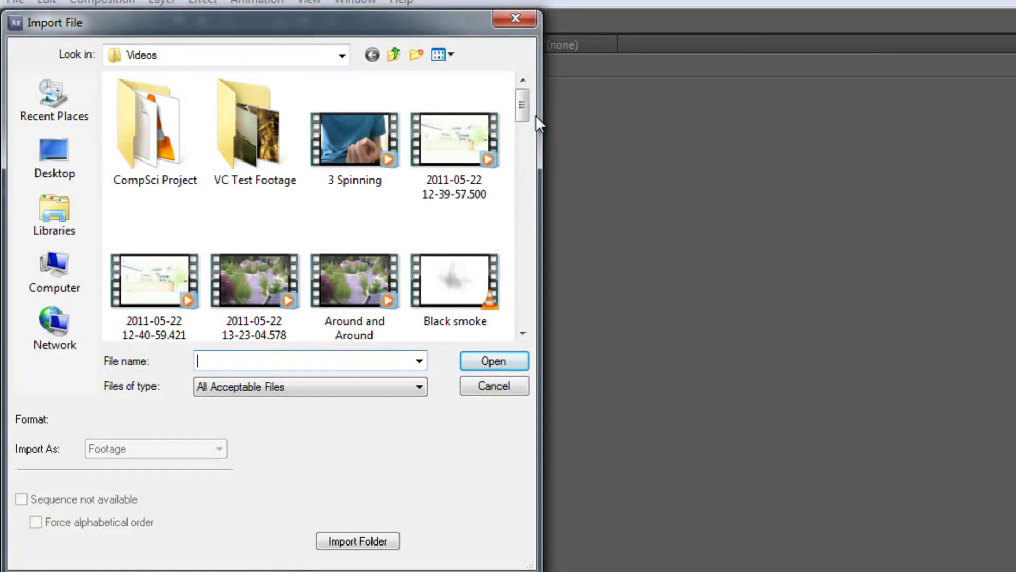
{"action": "left_click_drag", "start_coordinate": [526, 114], "coordinate": [499, 322]}
{"action": "left_click", "coordinate": [458, 218]}
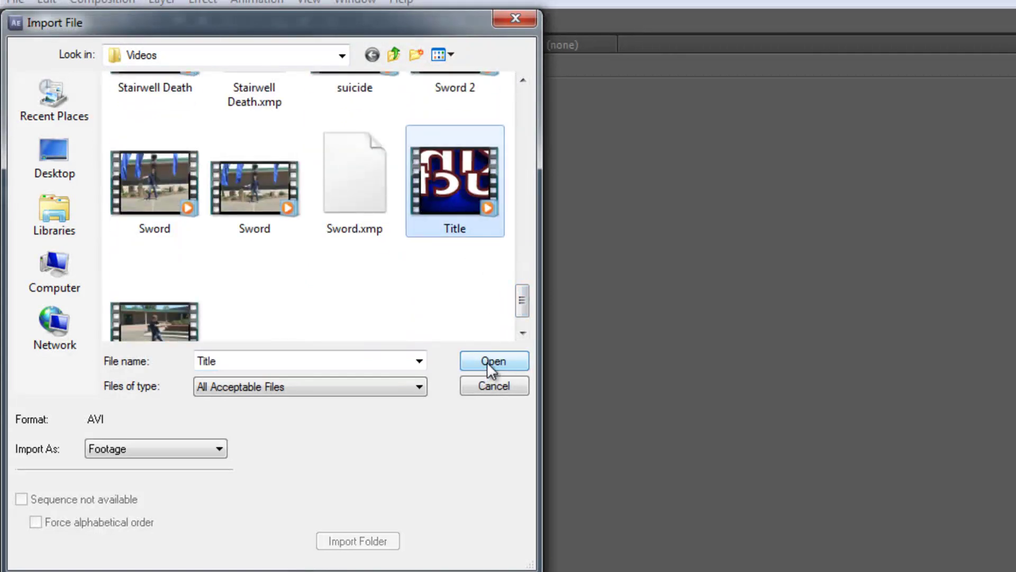
{"action": "left_click", "coordinate": [487, 361]}
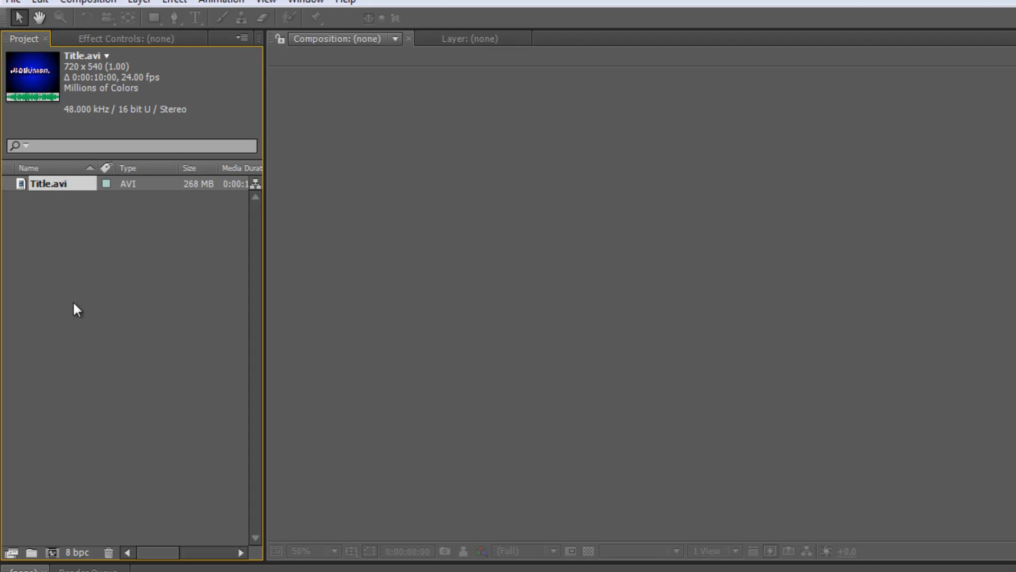
- Create a new composition from the Title.avi footage so it matches the clip's settings
{"action": "left_click_drag", "start_coordinate": [36, 184], "coordinate": [52, 552]}
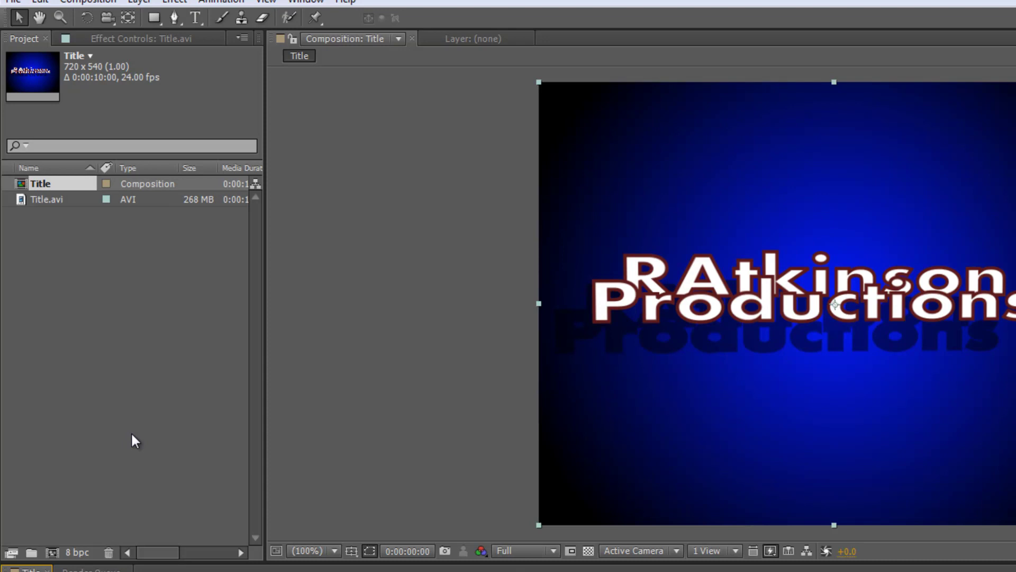
{"action": "left_click", "coordinate": [61, 200]}
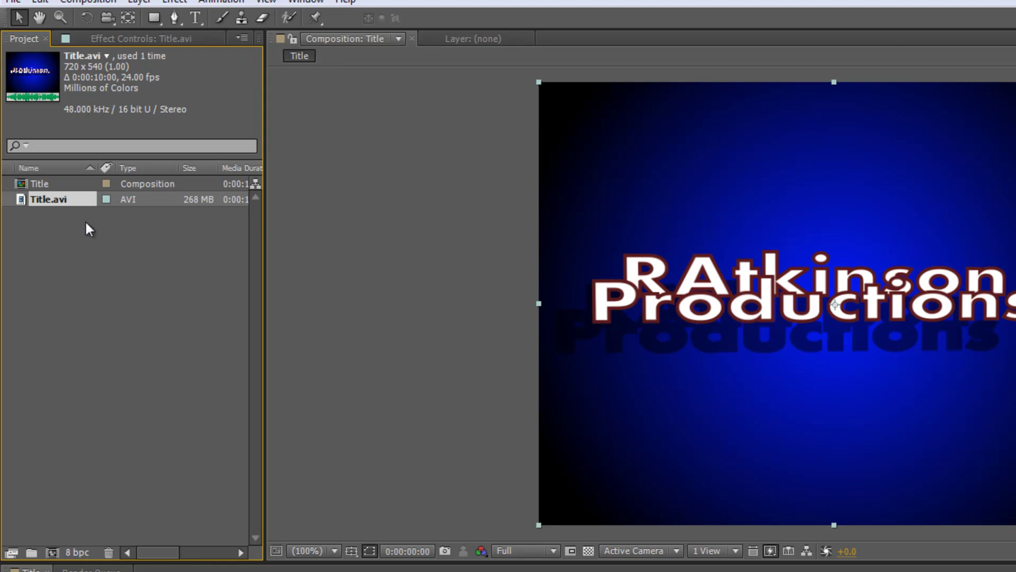
{"action": "left_click", "coordinate": [75, 183]}
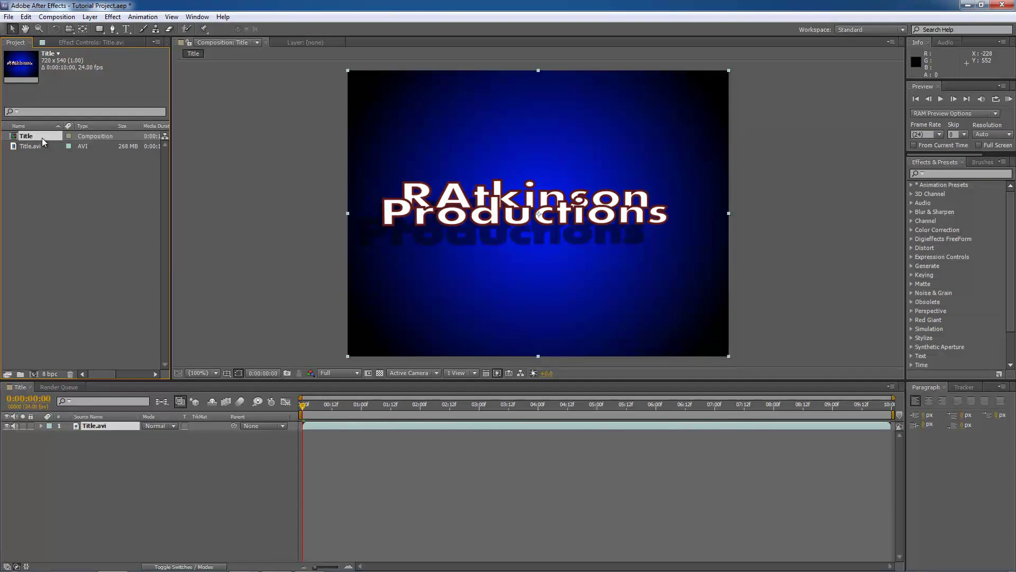
{"action": "left_click", "coordinate": [68, 245]}
{"action": "left_click", "coordinate": [113, 459]}
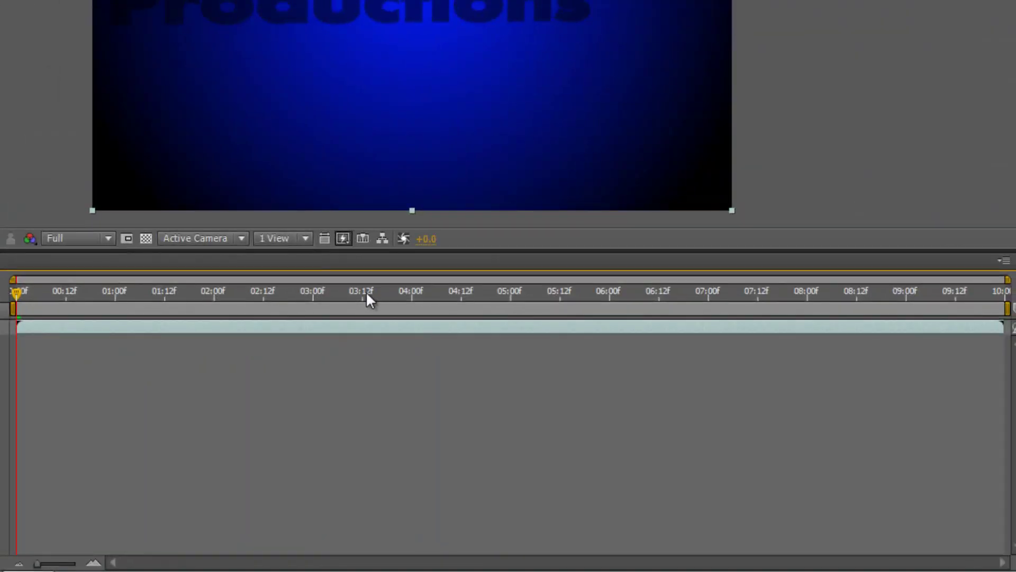
- Scrub the current-time indicator through the Title composition to its end and back to the start
{"action": "left_click_drag", "start_coordinate": [18, 290], "coordinate": [1001, 295]}
{"action": "left_click", "coordinate": [805, 294]}
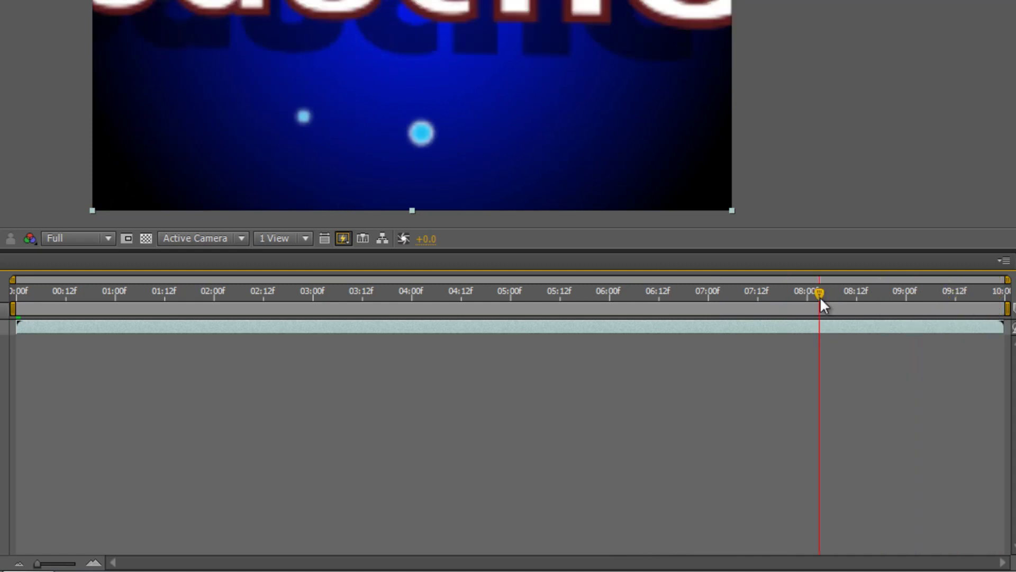
{"action": "left_click_drag", "start_coordinate": [803, 295], "coordinate": [10, 295]}
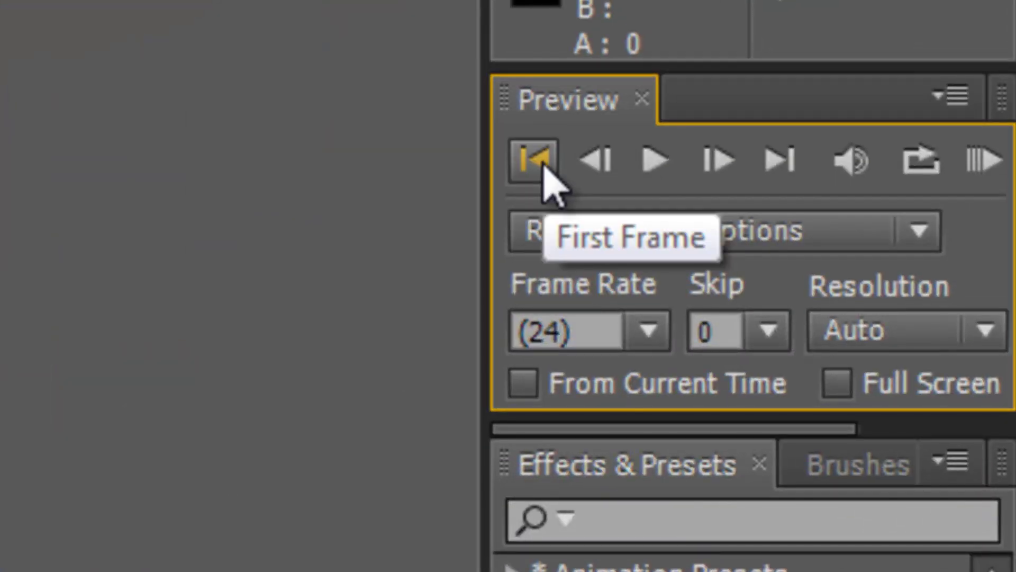
- Preview the Title composition: play from the first frame, step forward three frames, jump to the last frame and run a RAM preview
{"action": "left_click", "coordinate": [544, 168]}
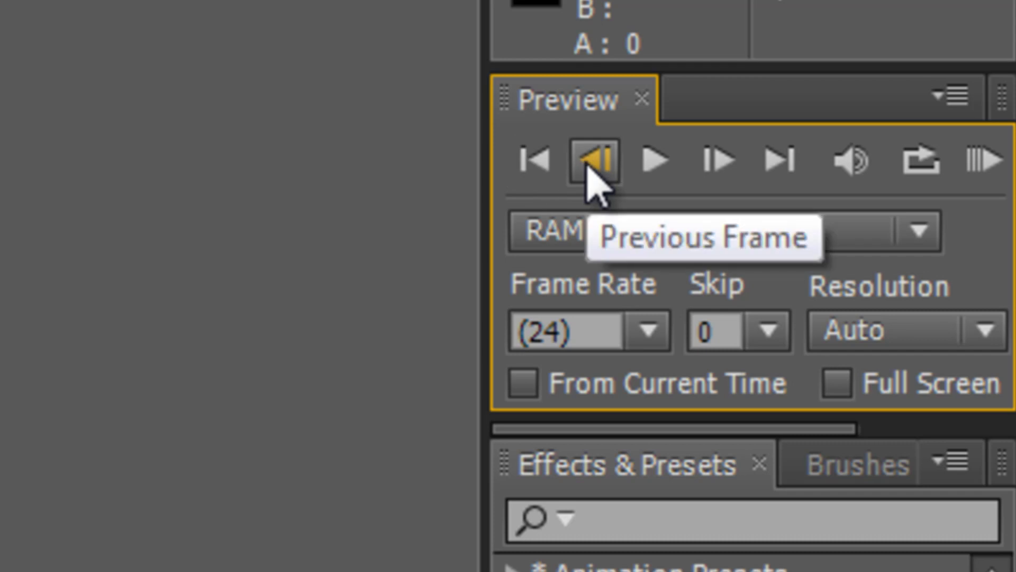
{"action": "left_click", "coordinate": [658, 159]}
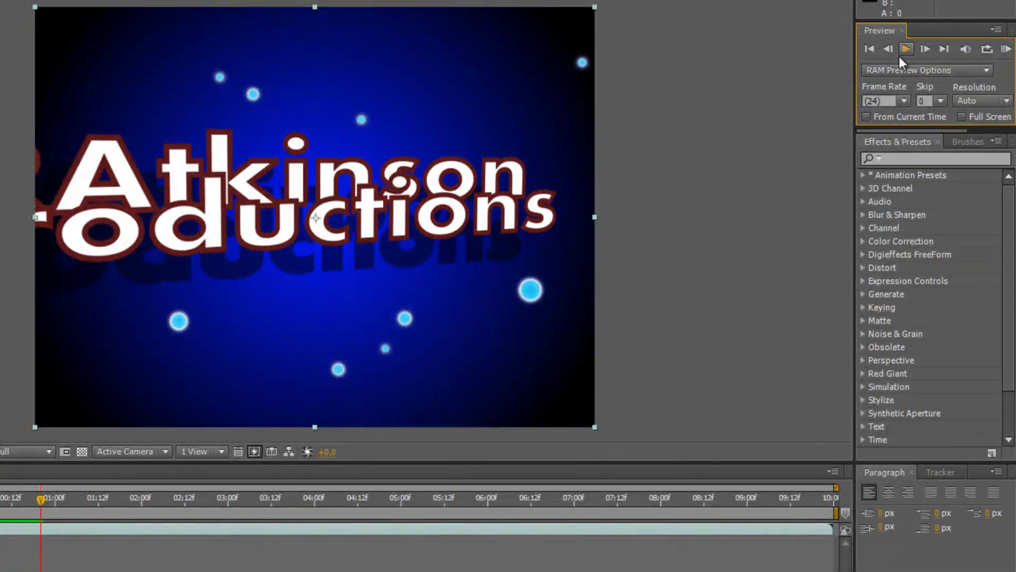
{"action": "left_click", "coordinate": [928, 52]}
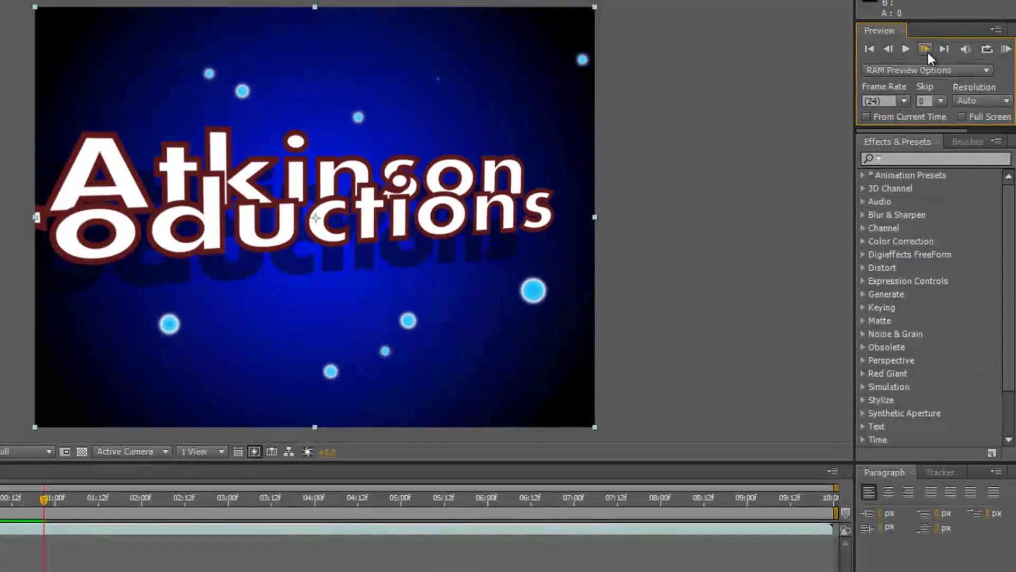
{"action": "left_click", "coordinate": [928, 52]}
{"action": "left_click", "coordinate": [928, 52]}
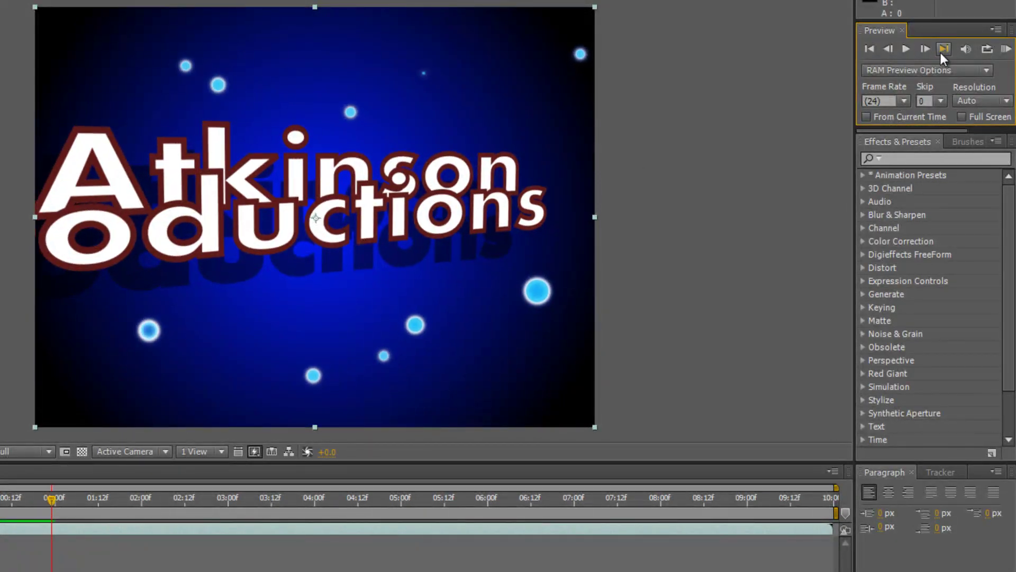
{"action": "left_click", "coordinate": [945, 51]}
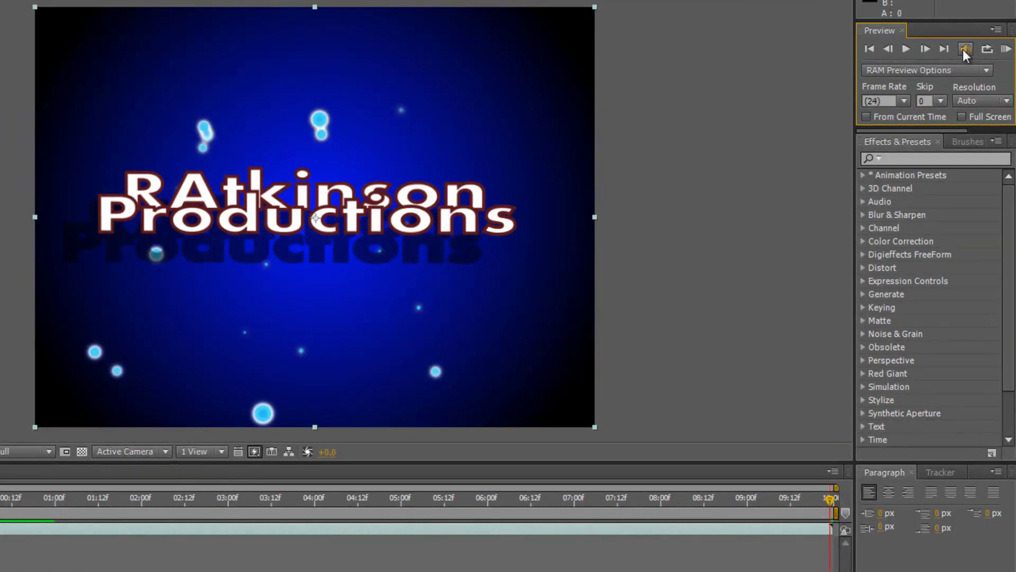
{"action": "left_click", "coordinate": [1006, 50]}
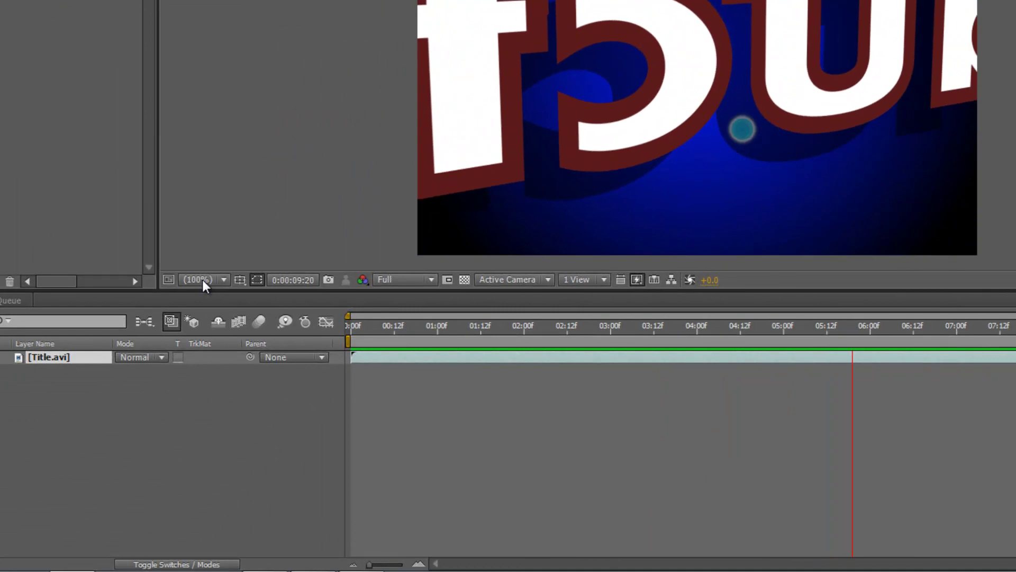
- View the composition at 100% and 50% magnification, check the grid and guide options, and return the viewer to Fit
{"action": "left_click", "coordinate": [202, 280]}
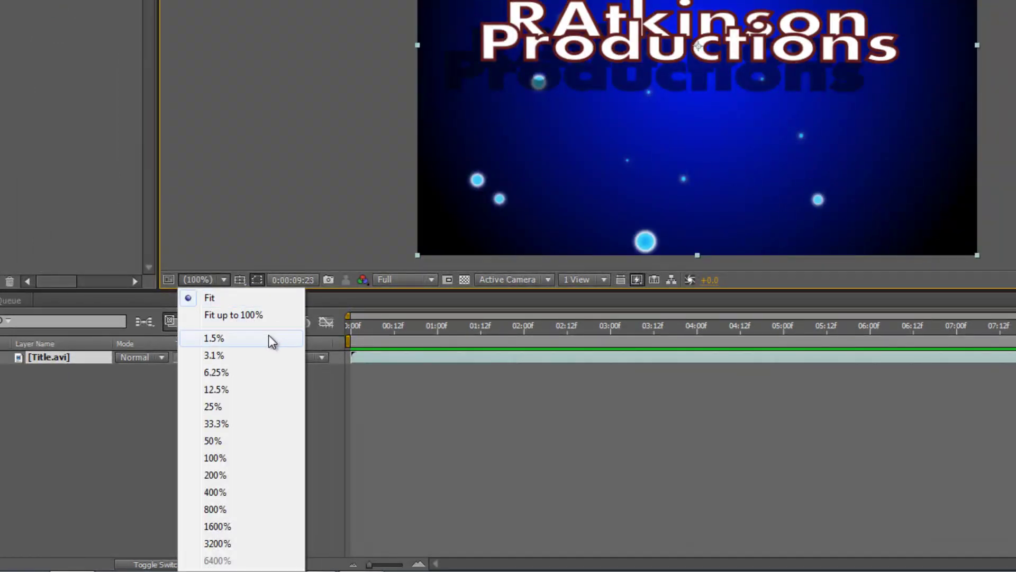
{"action": "left_click", "coordinate": [249, 457]}
{"action": "left_click", "coordinate": [235, 281]}
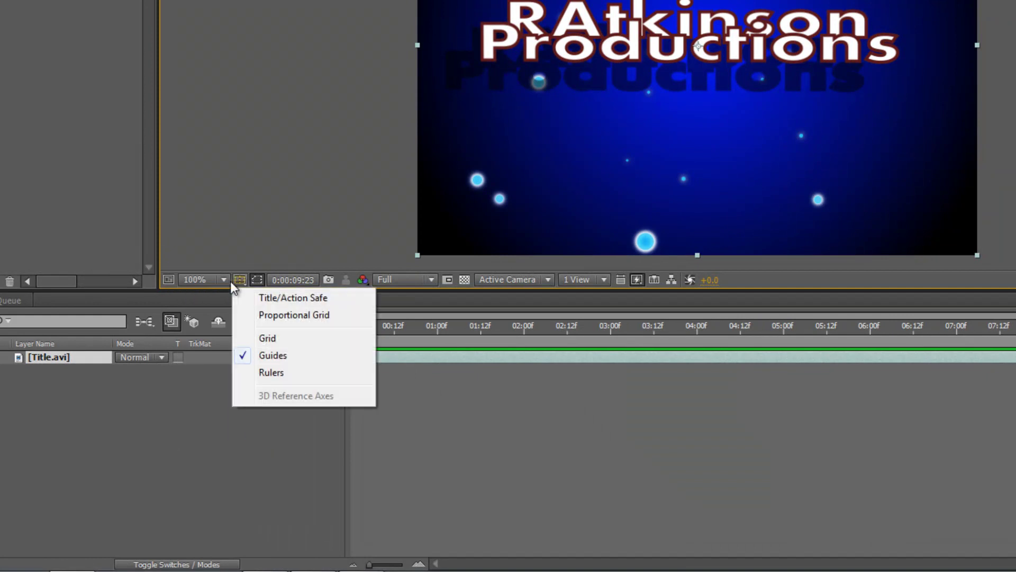
{"action": "left_click", "coordinate": [224, 281]}
{"action": "left_click", "coordinate": [247, 439]}
{"action": "left_click", "coordinate": [203, 279]}
{"action": "left_click", "coordinate": [214, 299]}
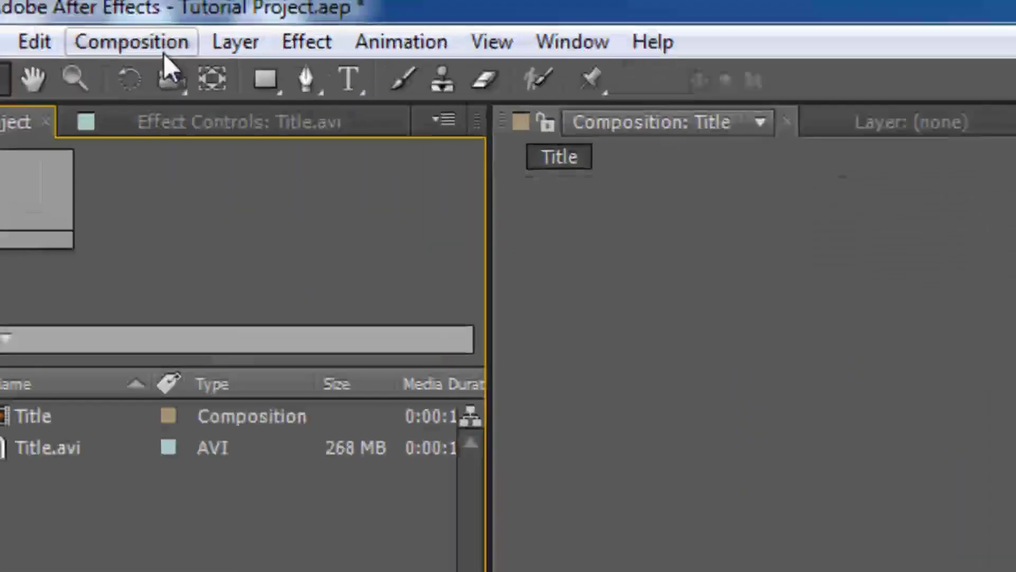
- Add the Title composition to the render queue
{"action": "left_click", "coordinate": [154, 40]}
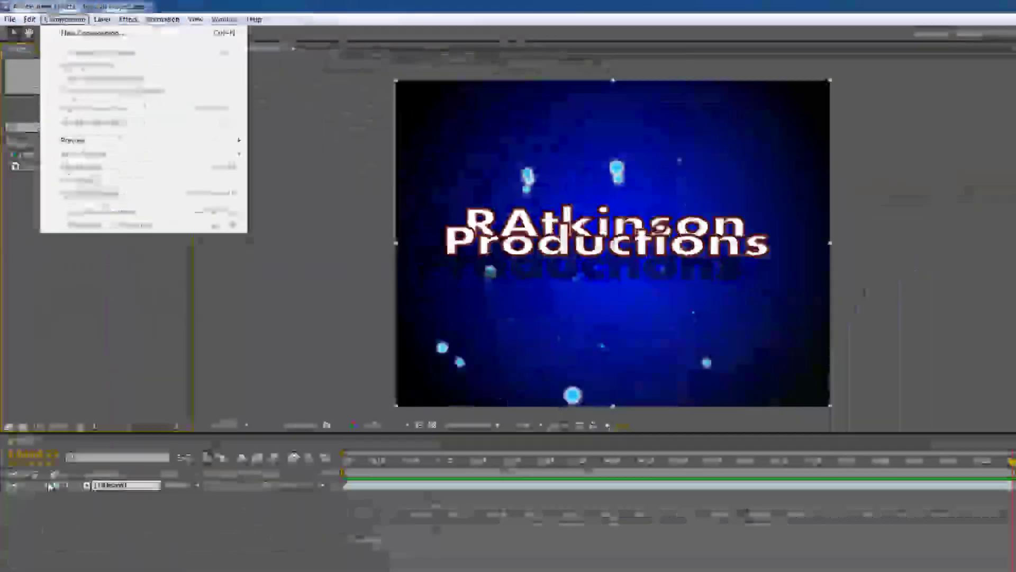
{"action": "left_click", "coordinate": [23, 393]}
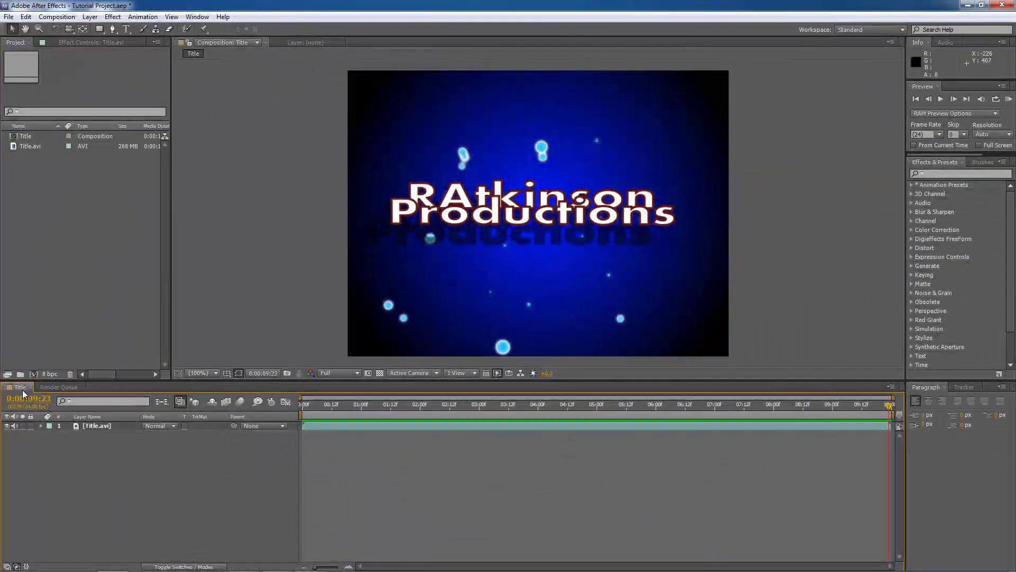
{"action": "left_click", "coordinate": [58, 17]}
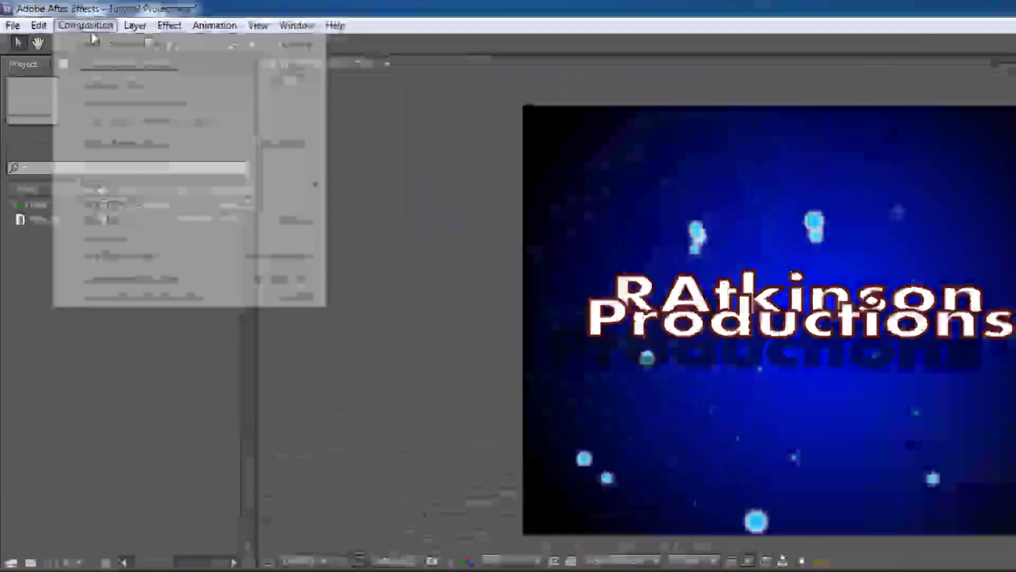
{"action": "left_click", "coordinate": [135, 150]}
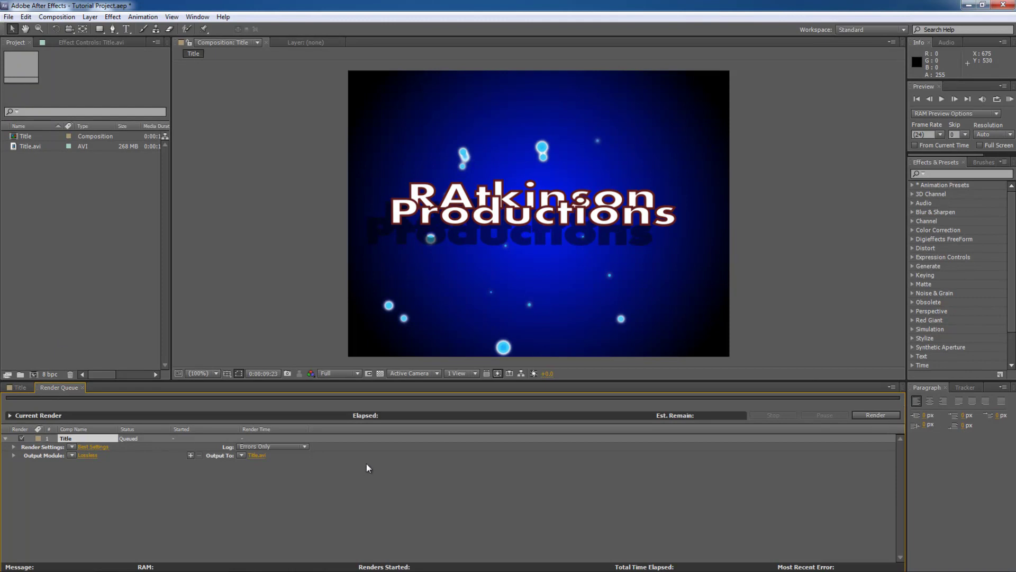
- Return to the Title composition's timeline and save the project
{"action": "left_click", "coordinate": [6, 389]}
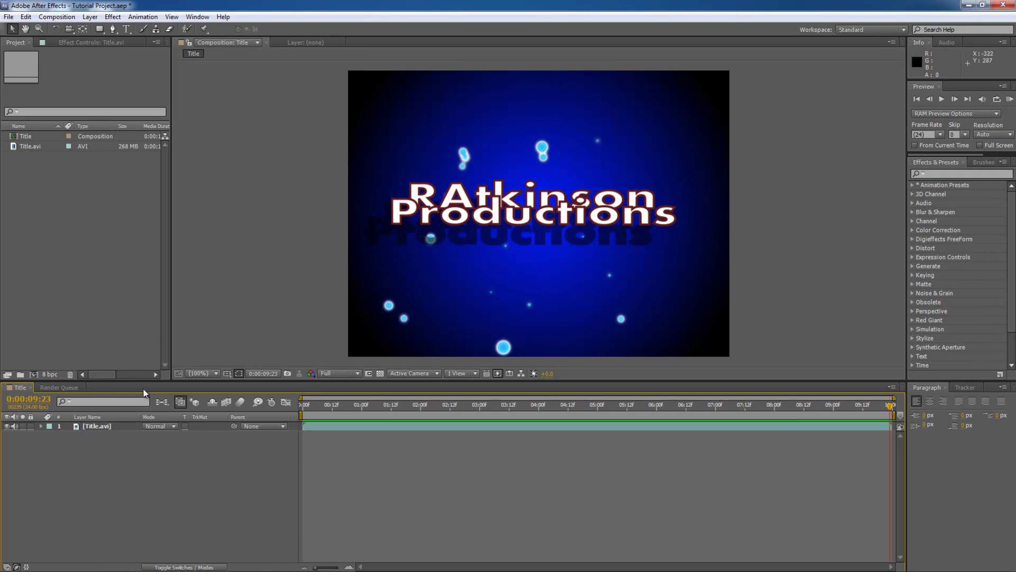
{"action": "left_click", "coordinate": [9, 17]}
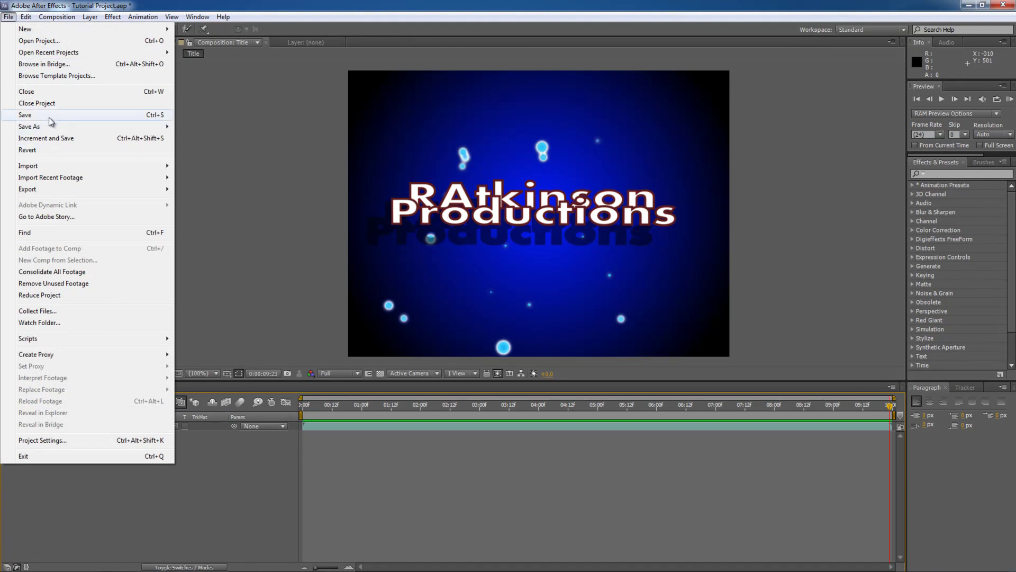
{"action": "left_click", "coordinate": [71, 116]}
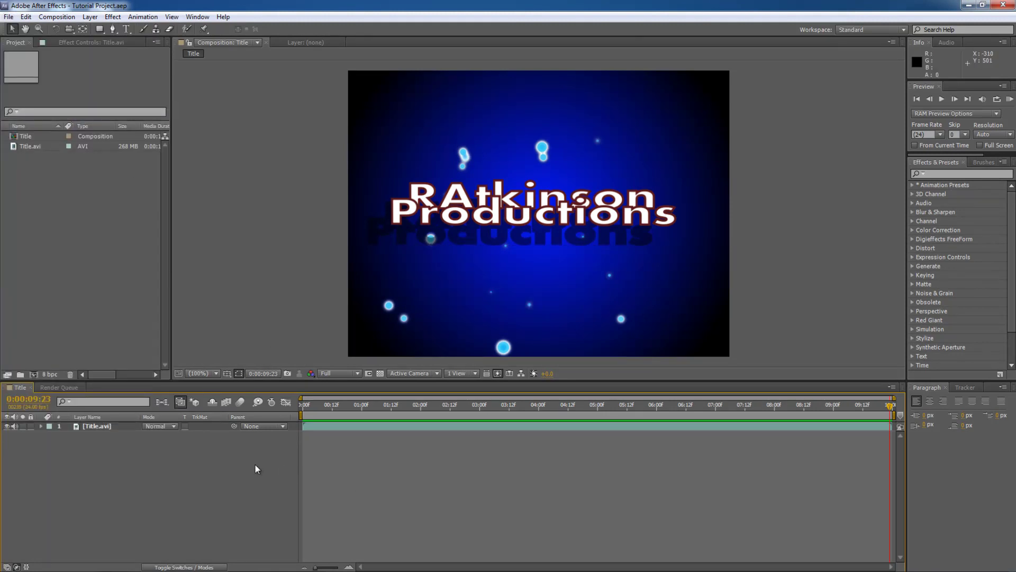